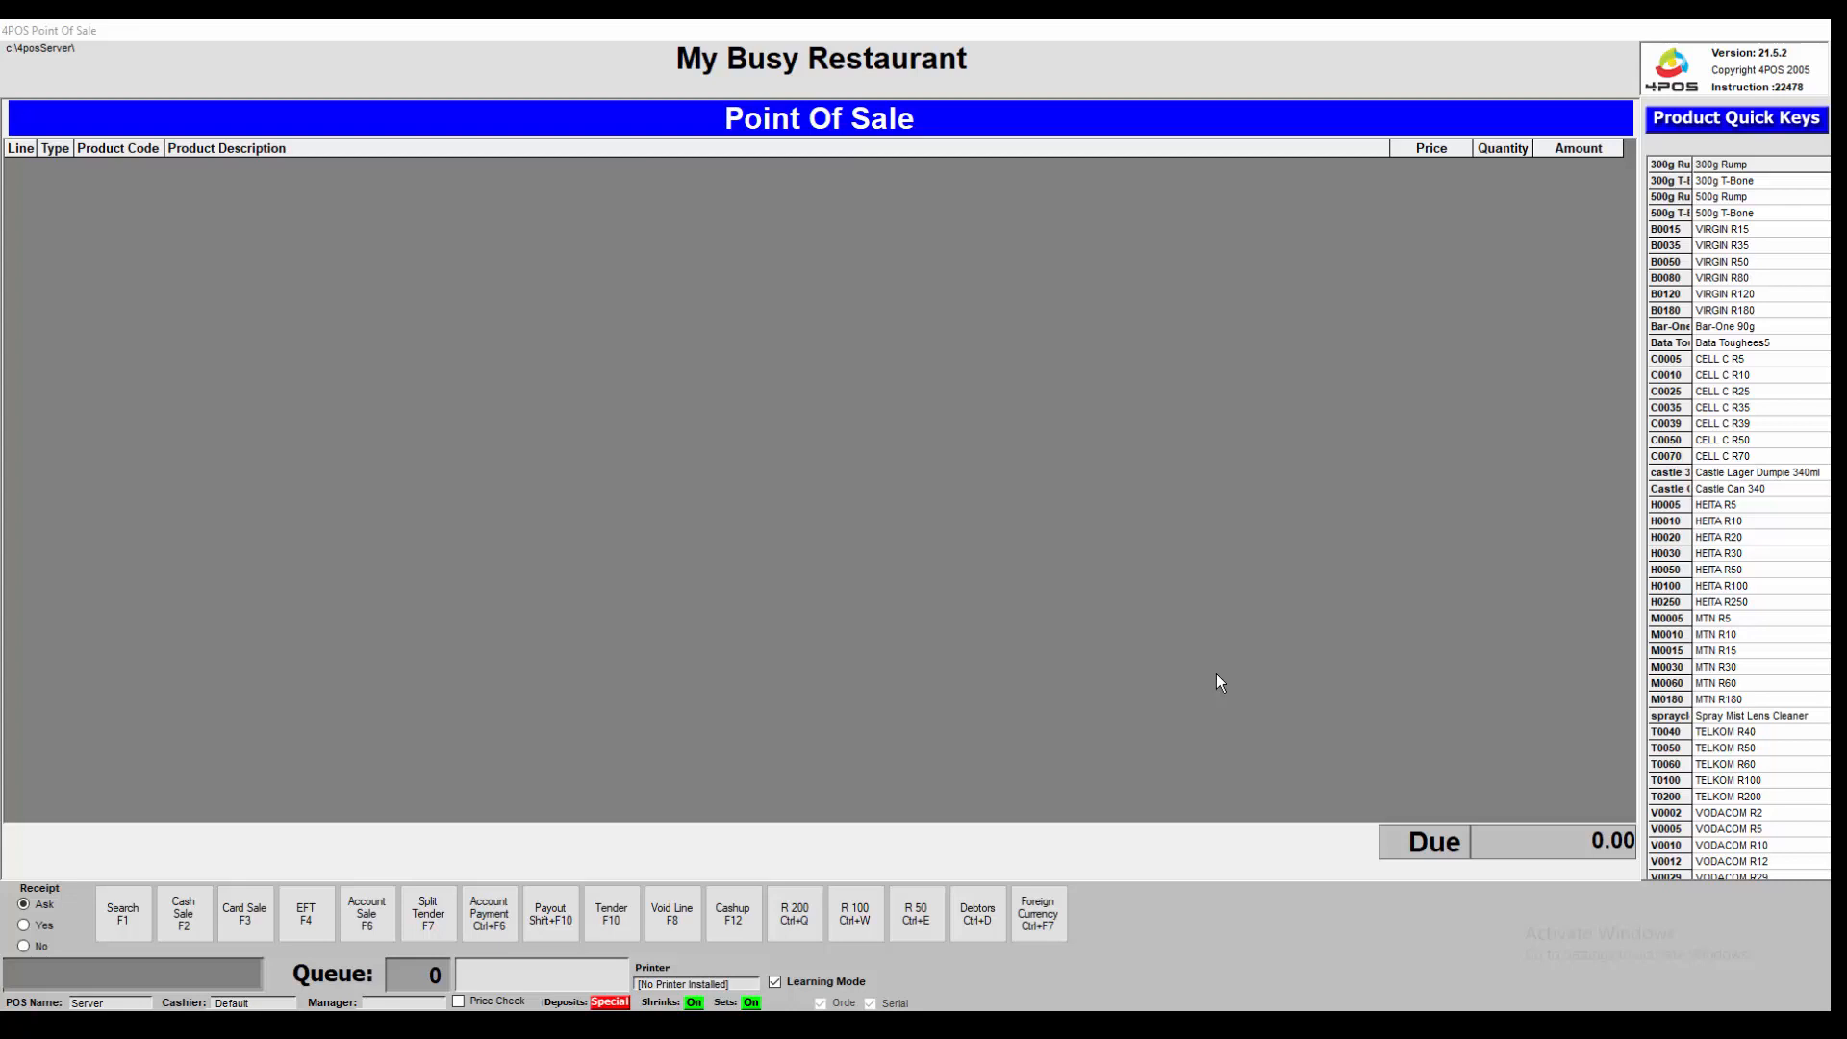
- Choose Quote Sale from the list of sale types to begin a new quote
key("Escape")
key("Down")
key("Down")
key("Return")
type("Neil Armstrong")
- Fill in Neil Armstrong's name, address and telephone, moving on to the mobile number
key("Tab")
type("123 AppleStreet")
key("Tab")
type("123")
key("Tab")
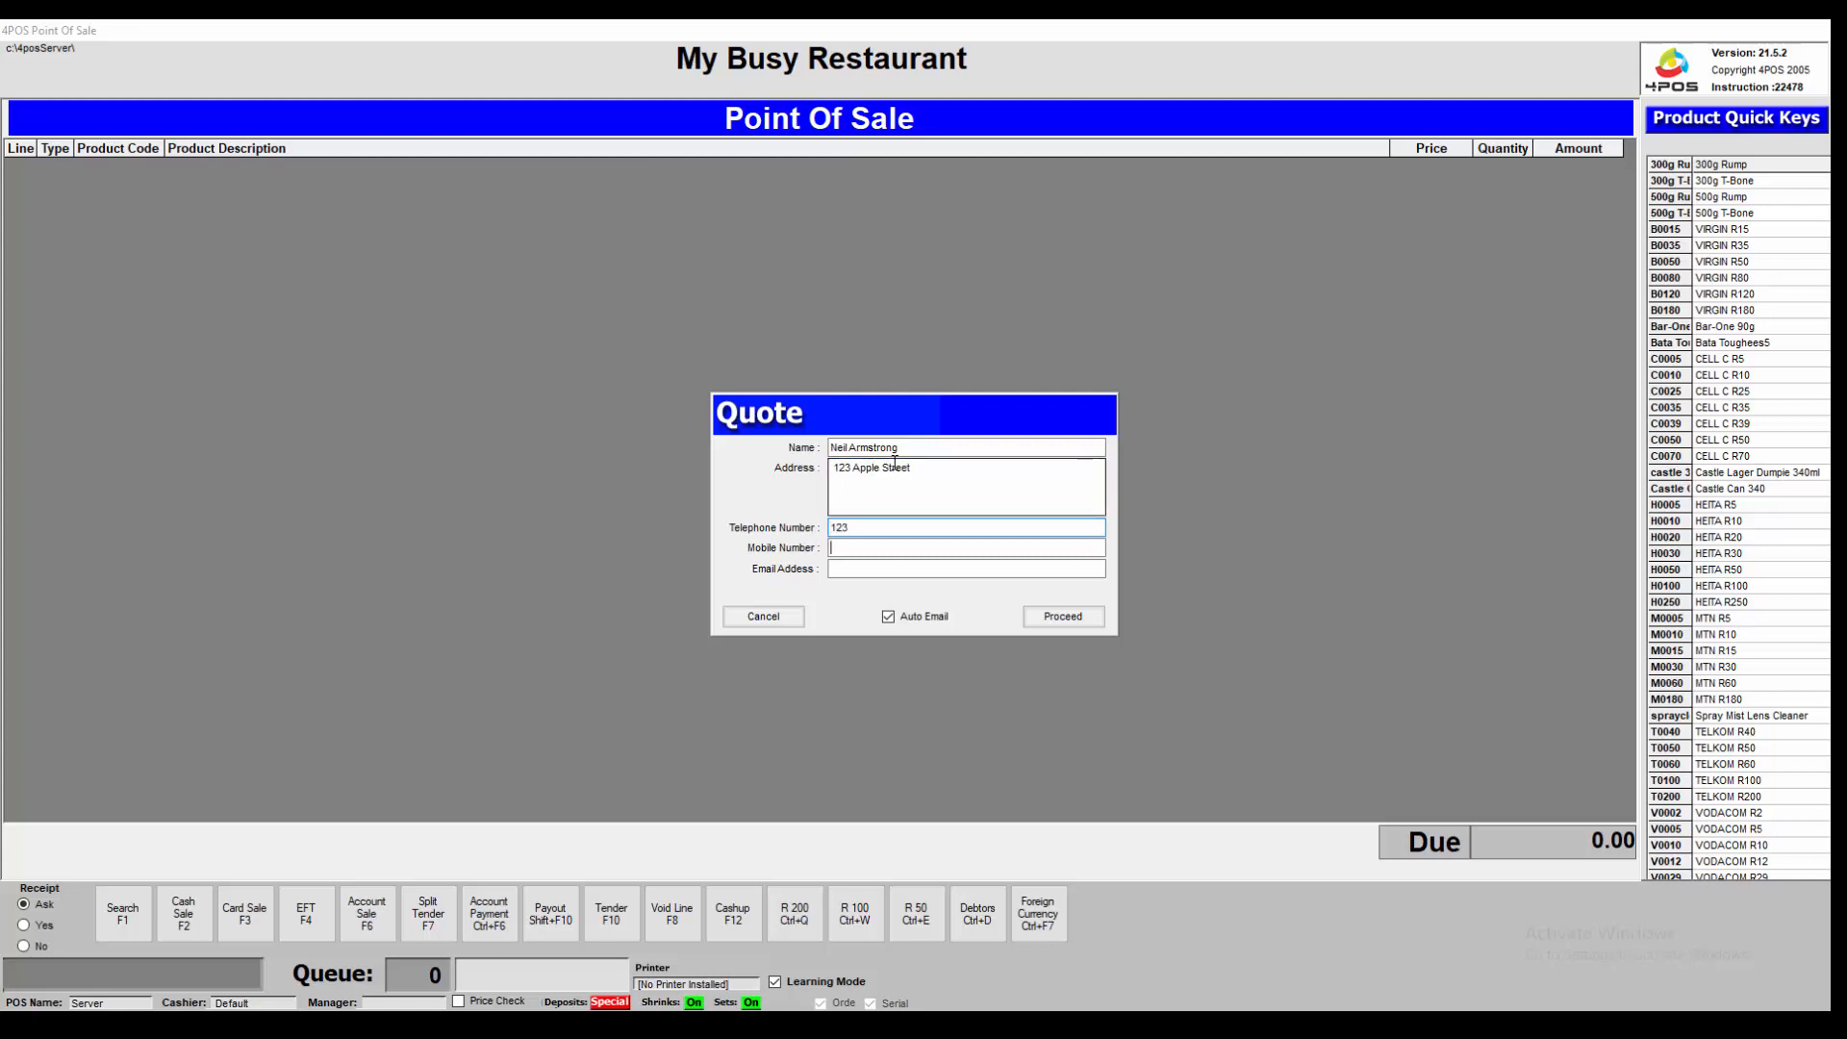
type("456")
type("test@")
type("test")
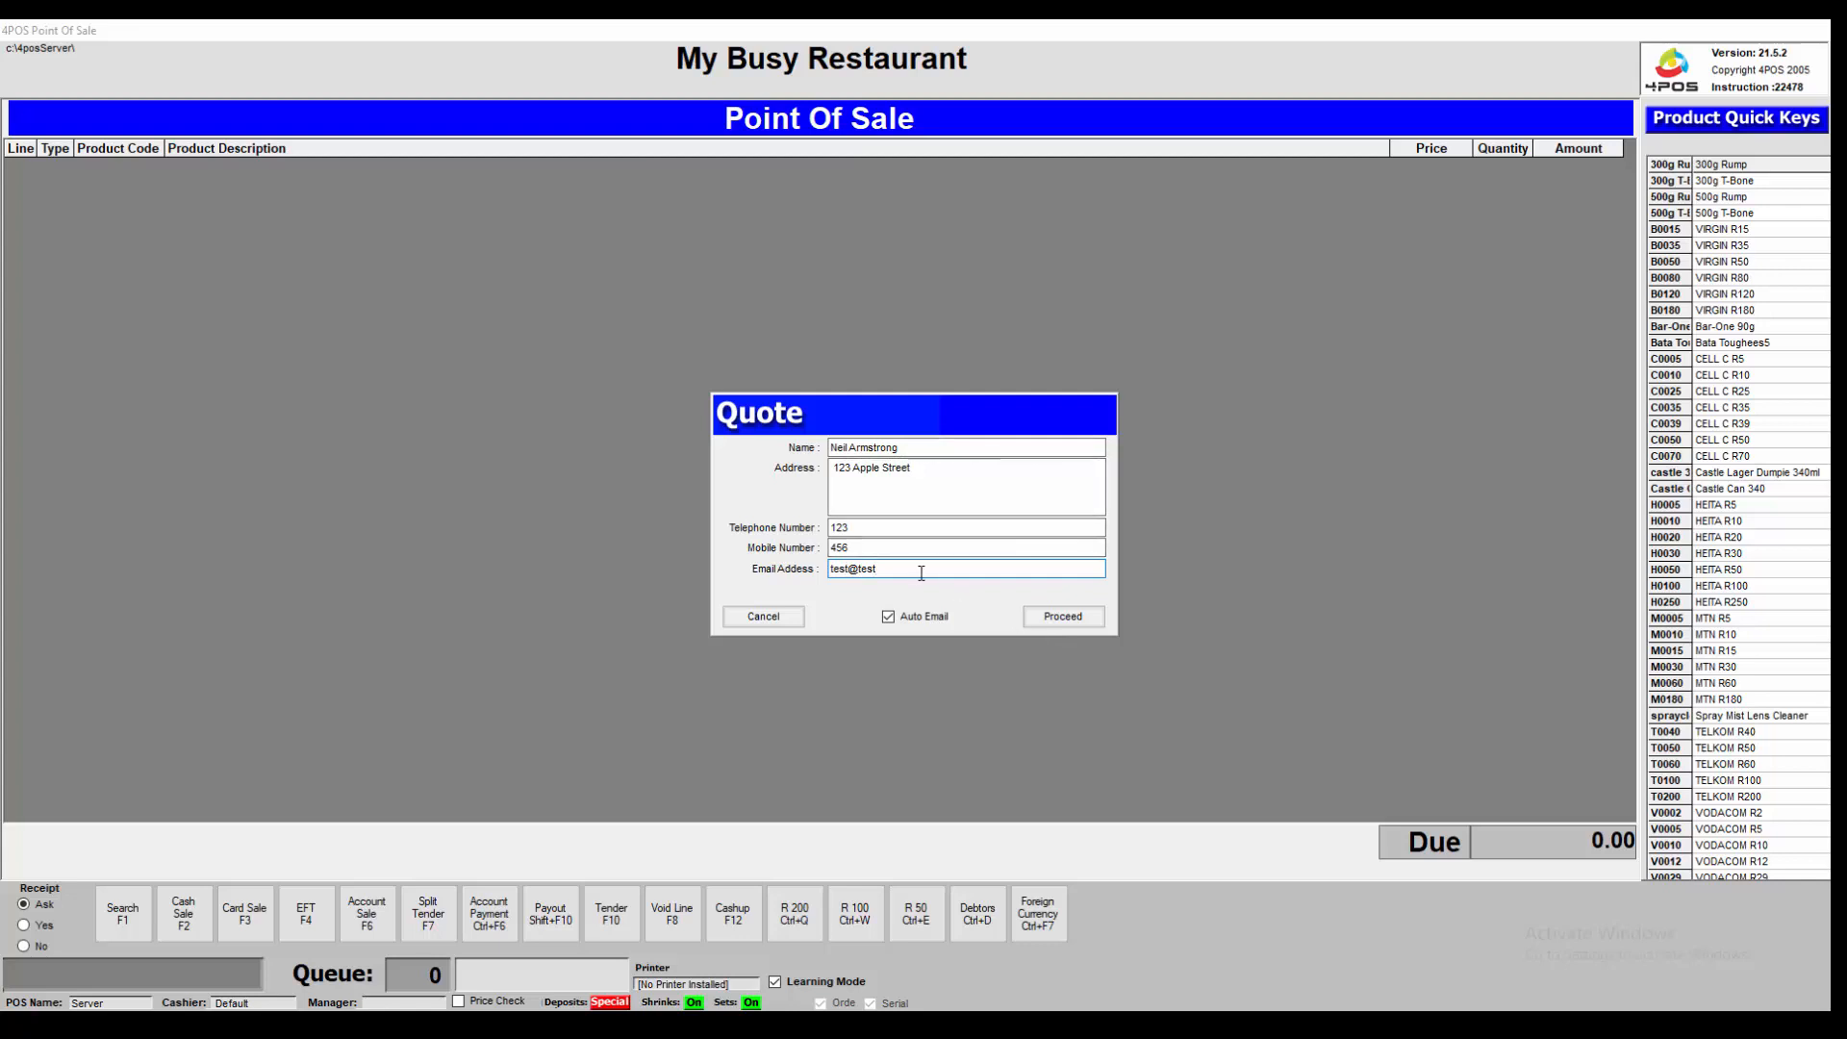
- Confirm the customer details and add 6 x 2L Coca Cola at quantity 10, totalling 650.00
left_click(1085, 625)
key("F1")
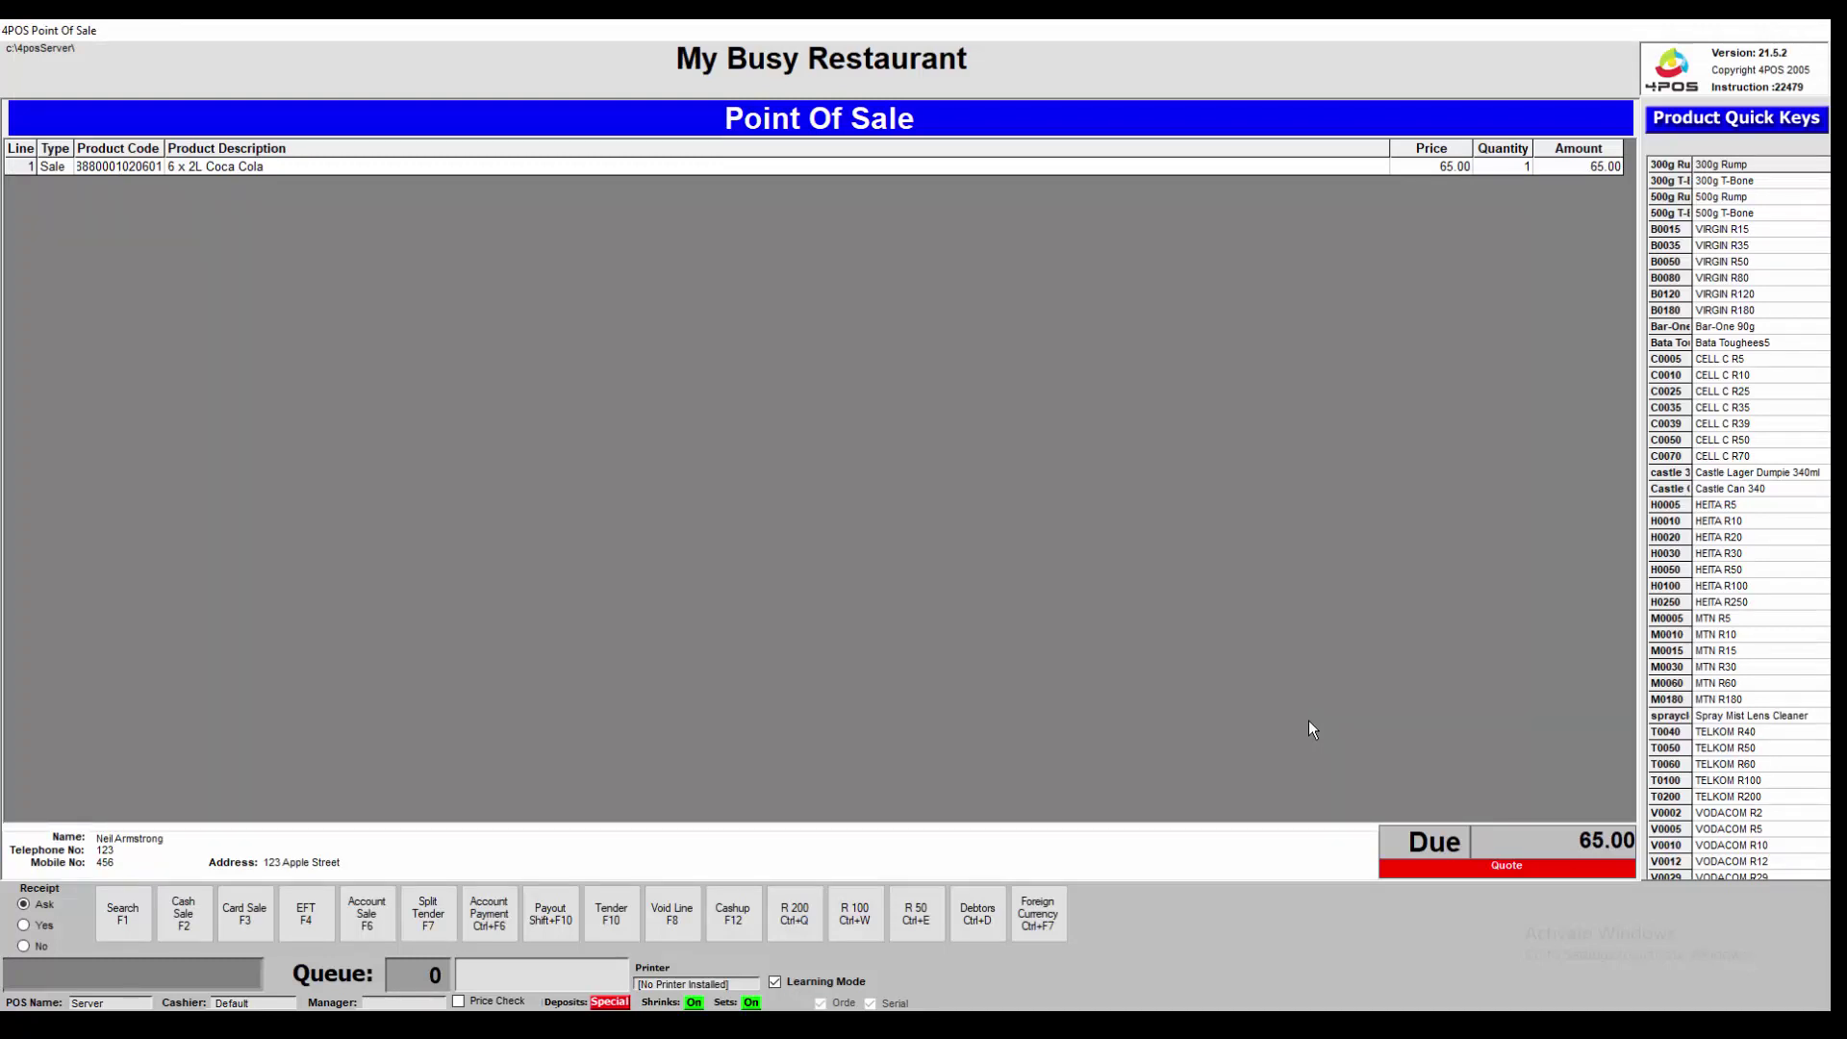
key("F5")
type("10")
key("Return")
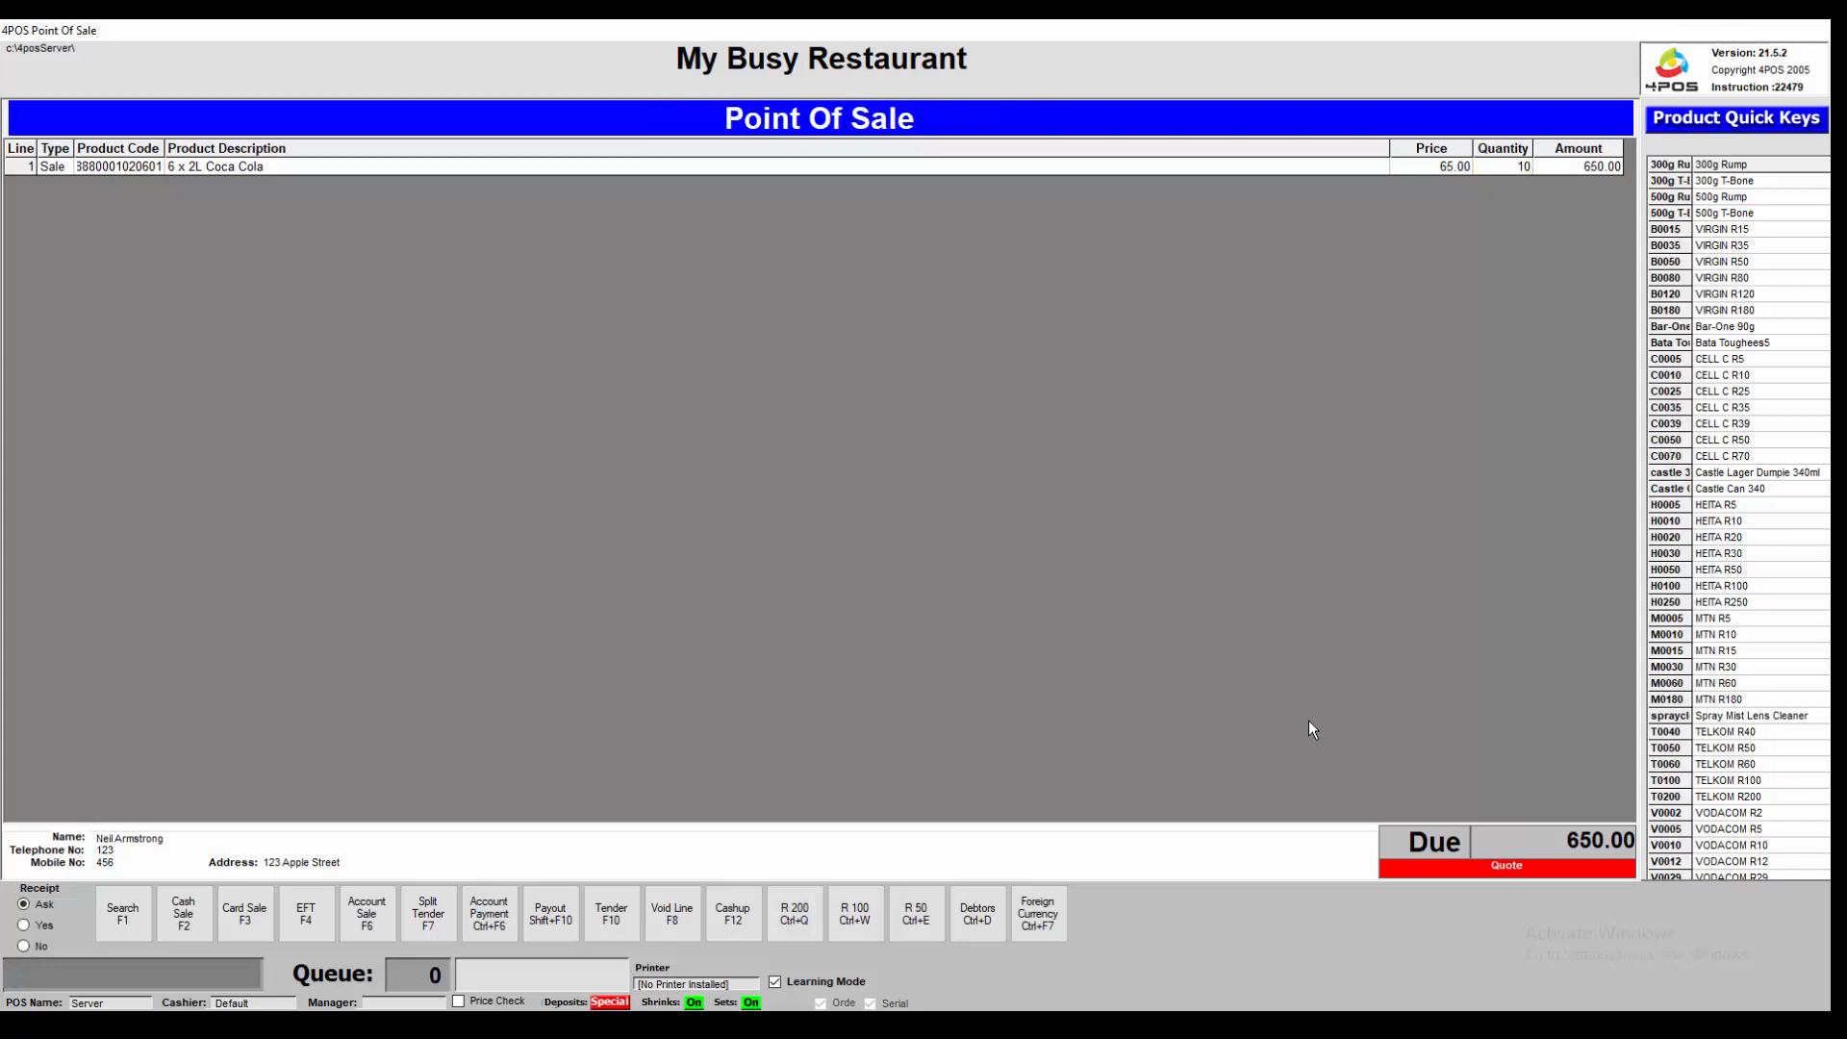